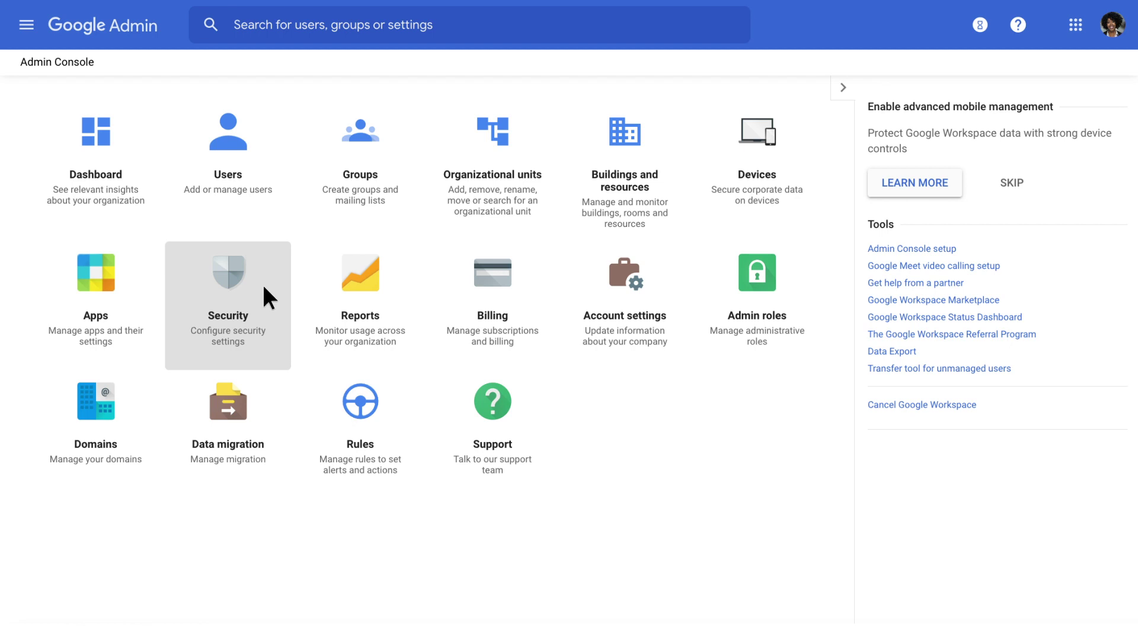
# - Open the Chrome devices list and check the first device's enrollment and last policy sync times
pyautogui.click(755, 186)
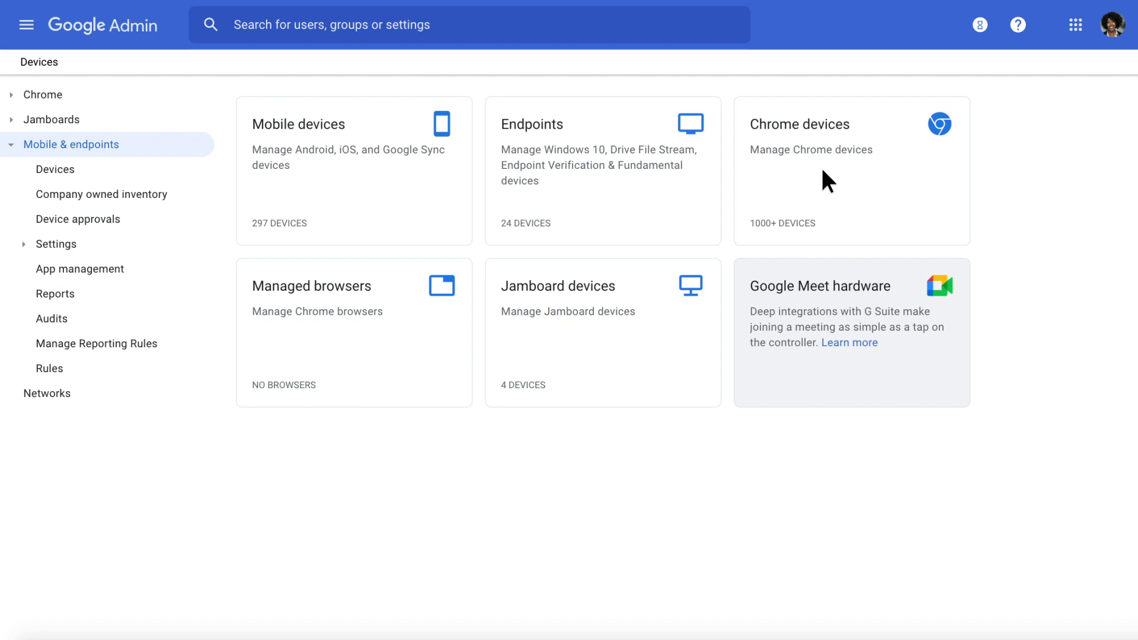
pyautogui.click(864, 172)
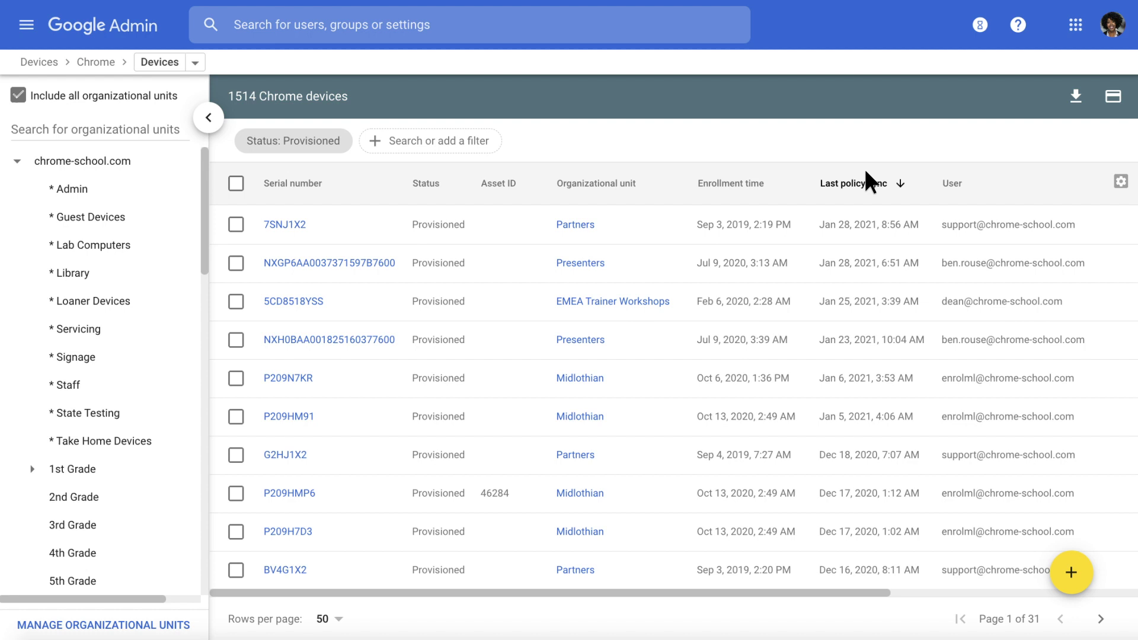
pyautogui.moveTo(697, 227); pyautogui.dragTo(796, 229)
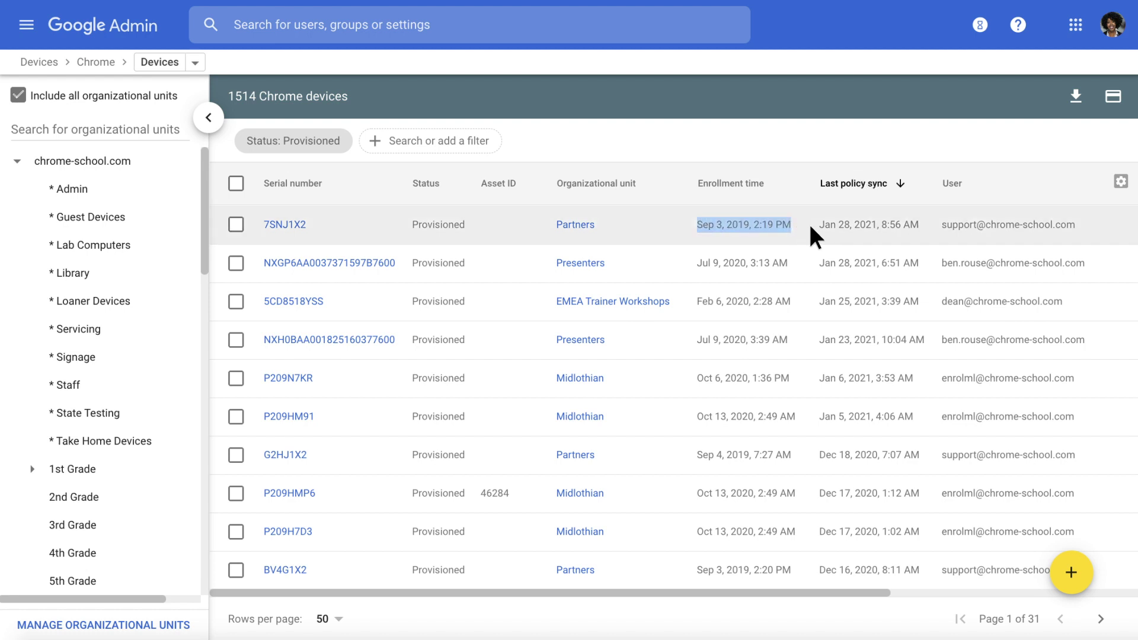
pyautogui.moveTo(883, 228); pyautogui.dragTo(926, 229)
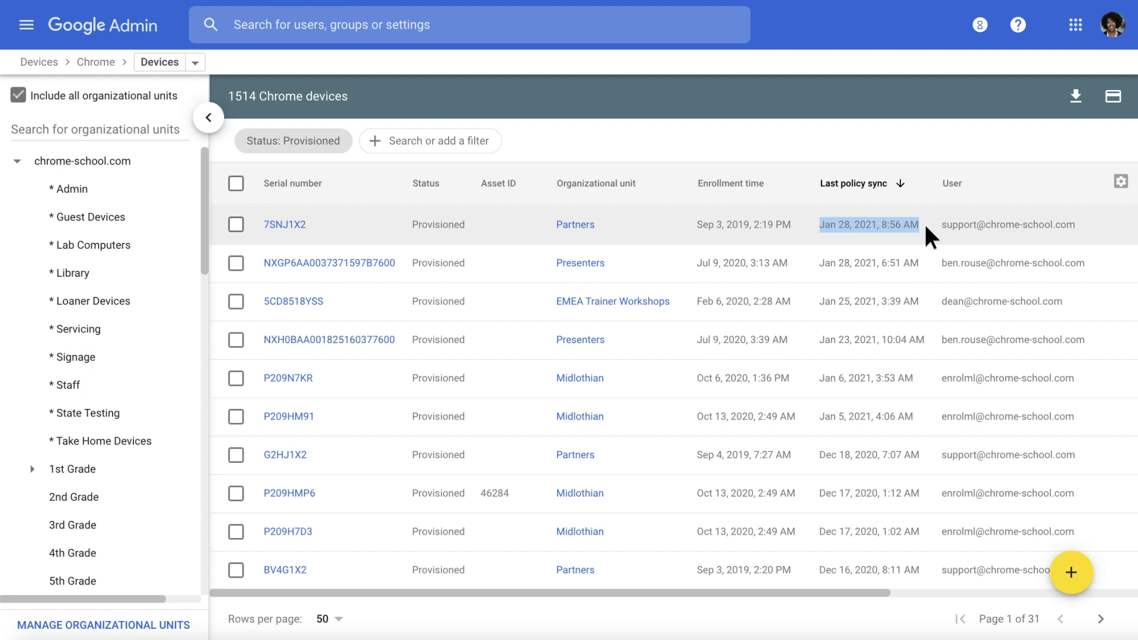
# - Open the detail page for the Dell Chromebook with serial number 7SNJ1X2
pyautogui.click(289, 224)
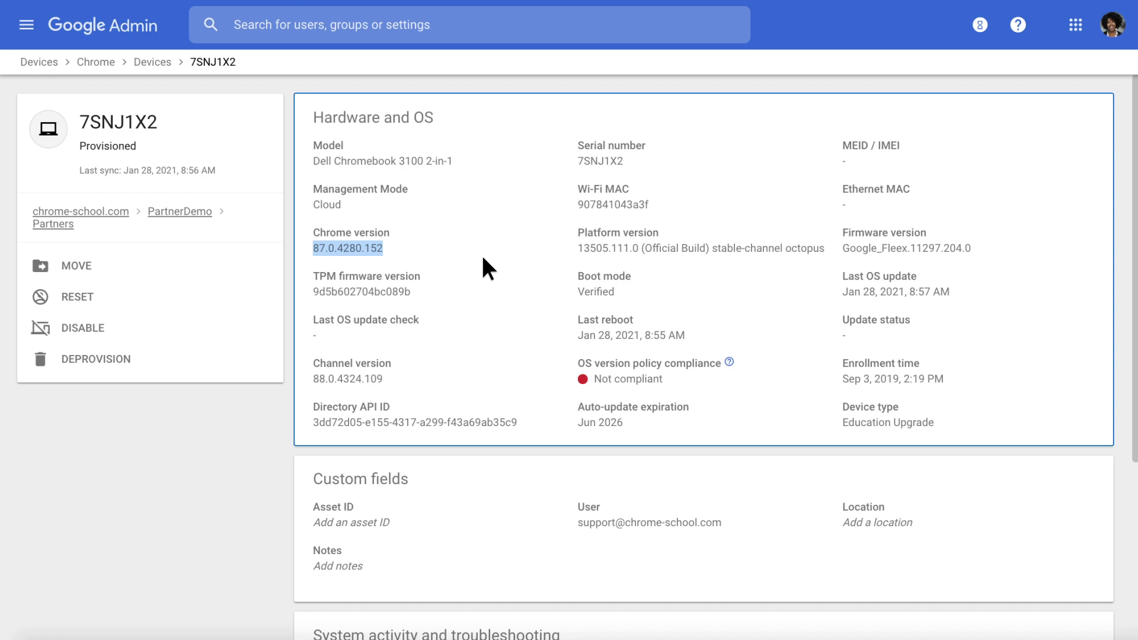
# - Disable device 7SNJ1X2 using the 'Disable With Lock Screen' option
pyautogui.click(81, 327)
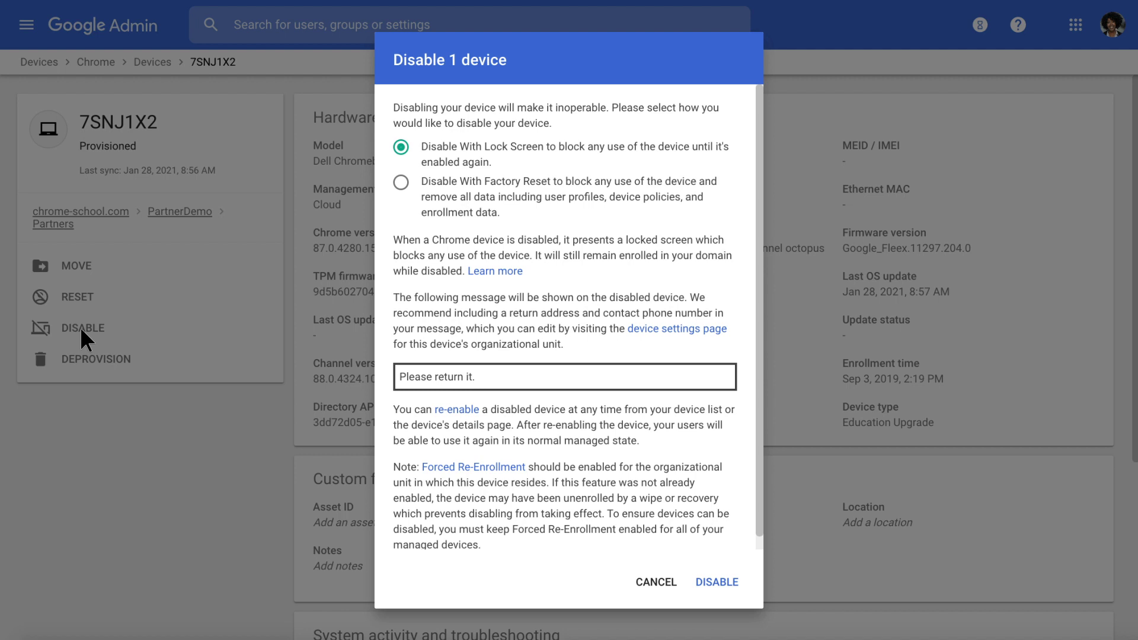
pyautogui.click(718, 580)
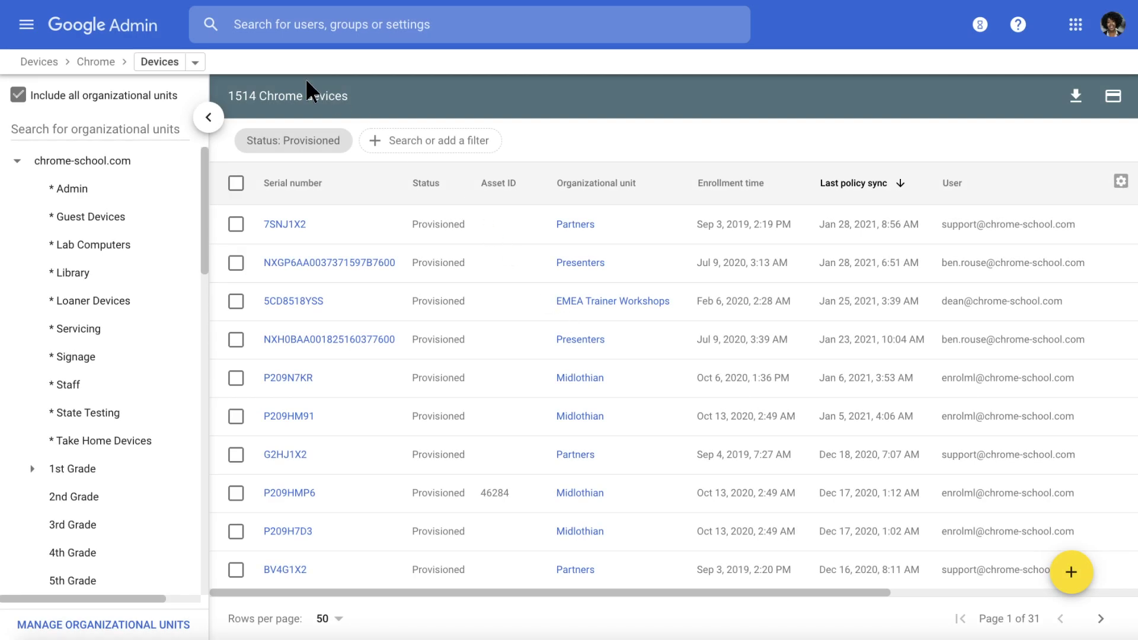
# - Go to Chrome Settings and show the Device Settings tab
pyautogui.click(194, 63)
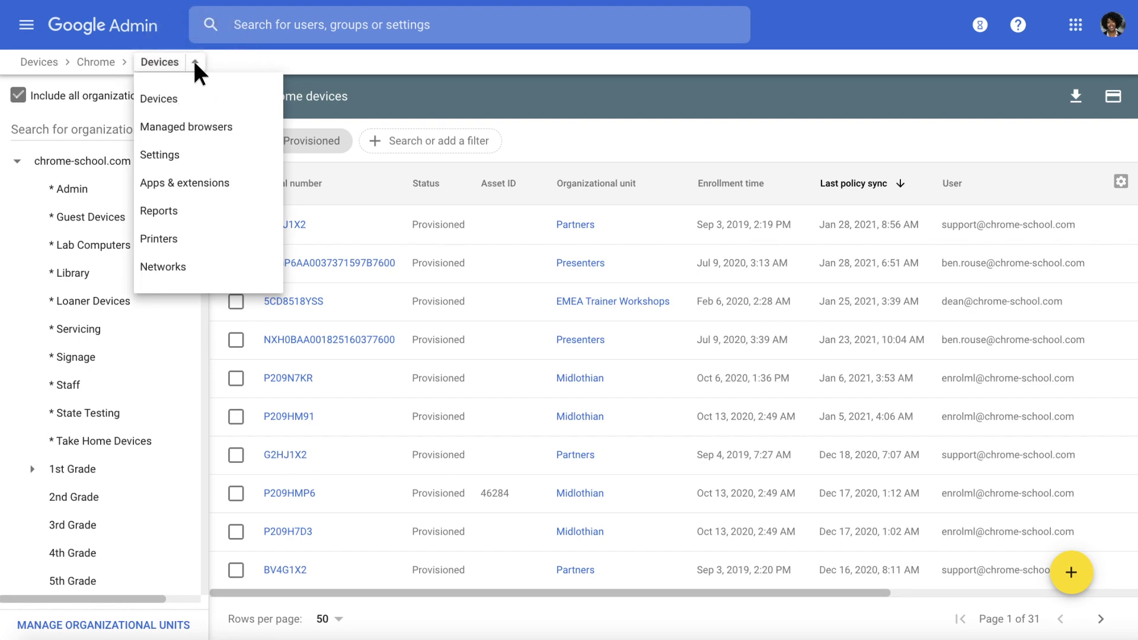
pyautogui.click(195, 153)
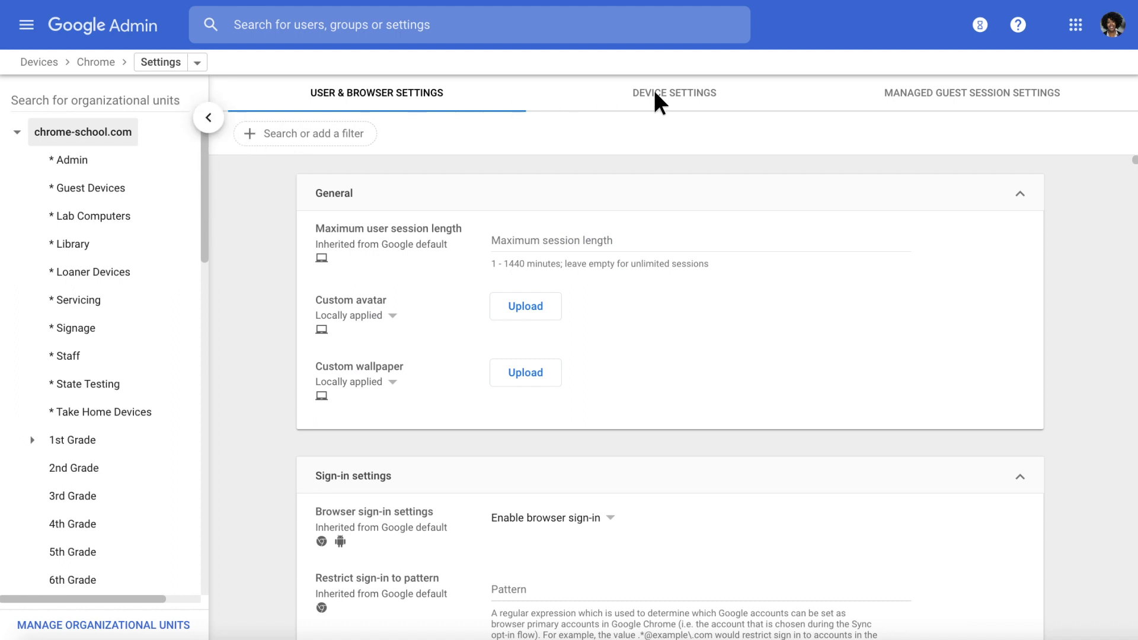
pyautogui.click(734, 94)
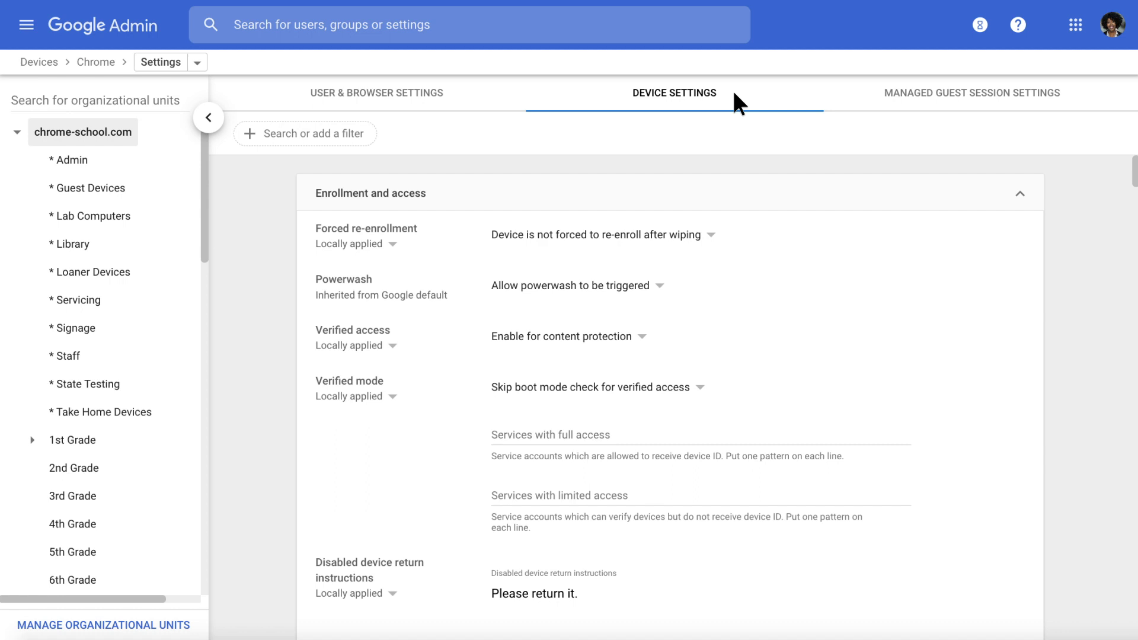
pyautogui.click(274, 136)
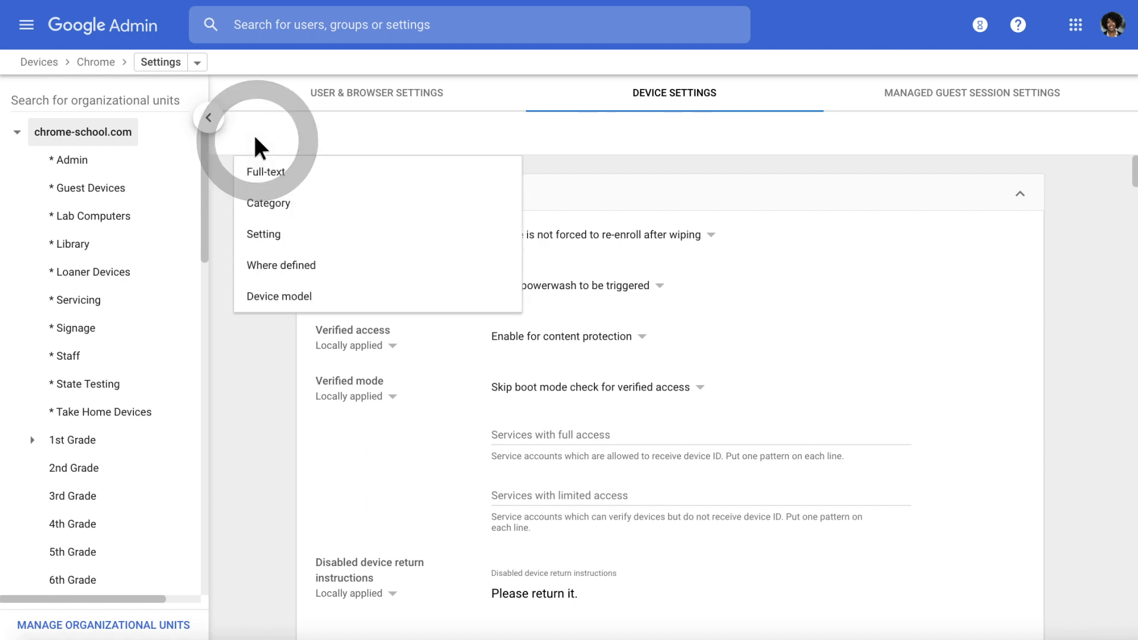
pyautogui.write('Sign-in')
pyautogui.press('Return')
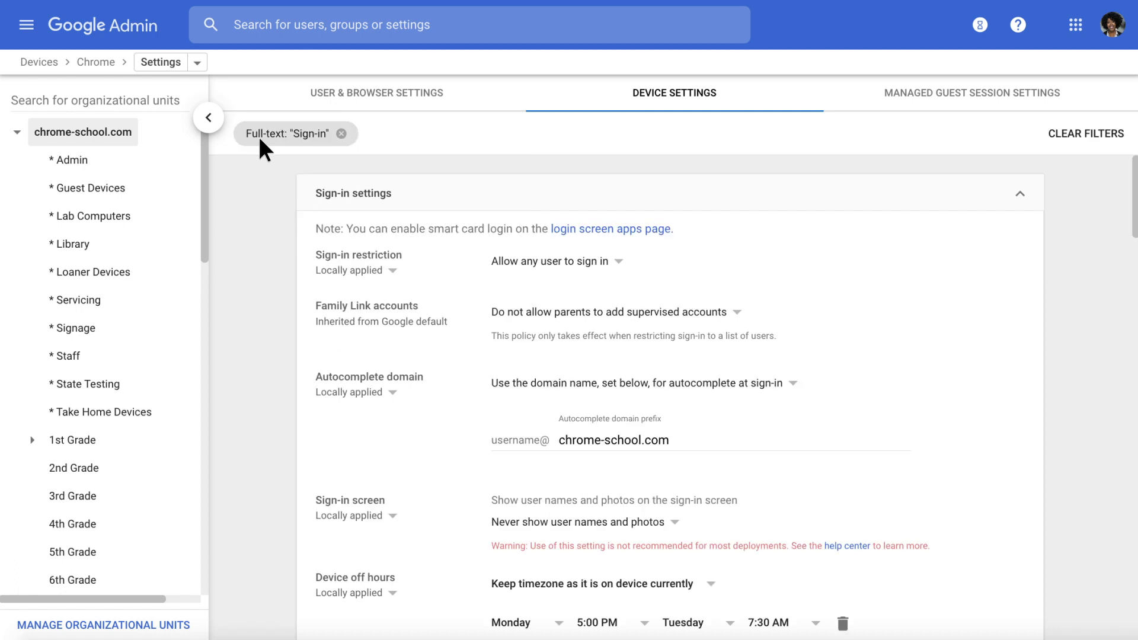
pyautogui.click(620, 263)
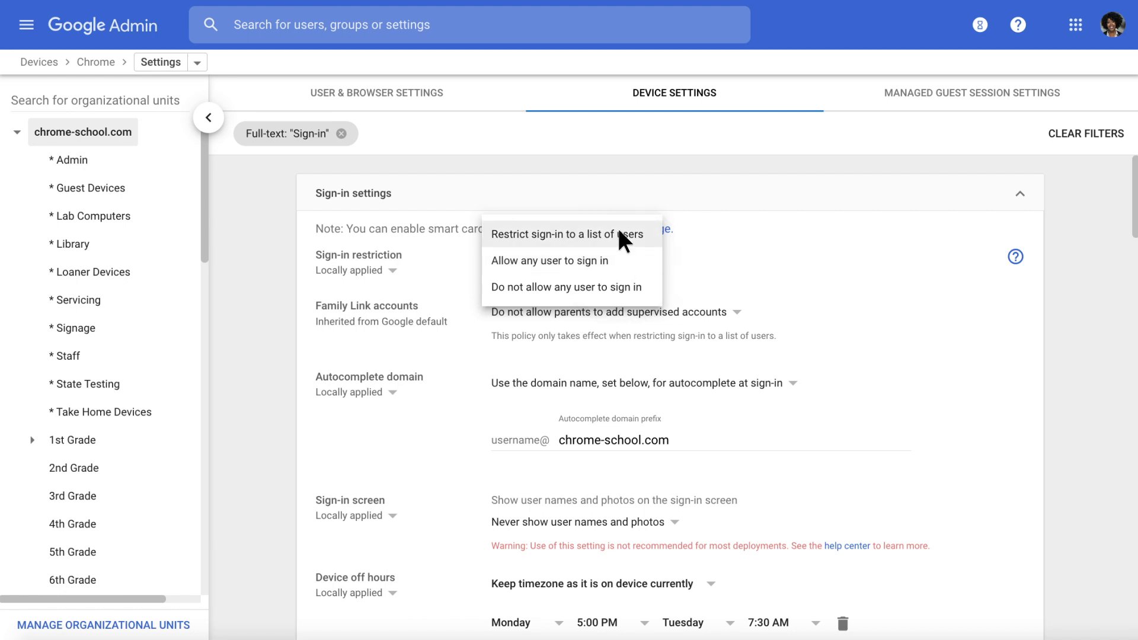
pyautogui.click(619, 234)
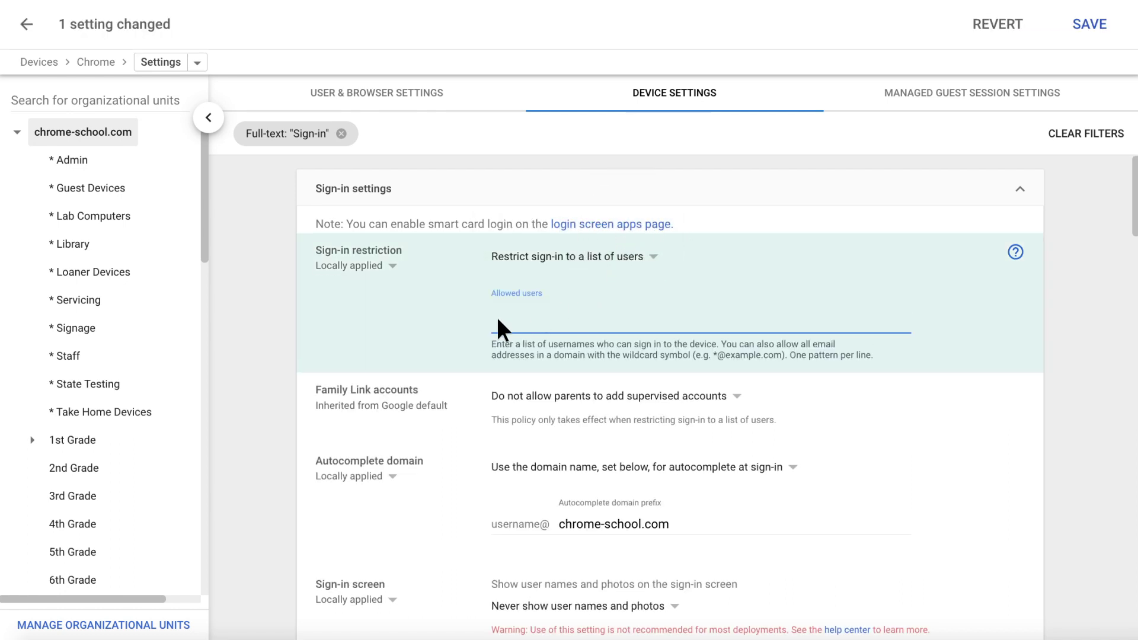
pyautogui.write('*@classroom.com')
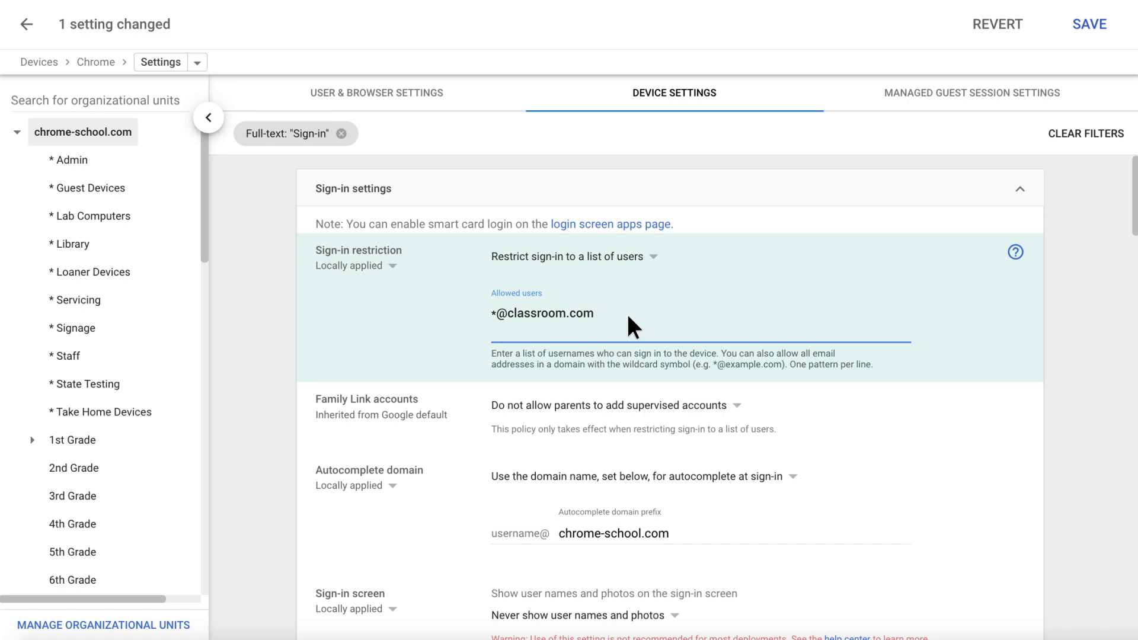
pyautogui.click(1096, 24)
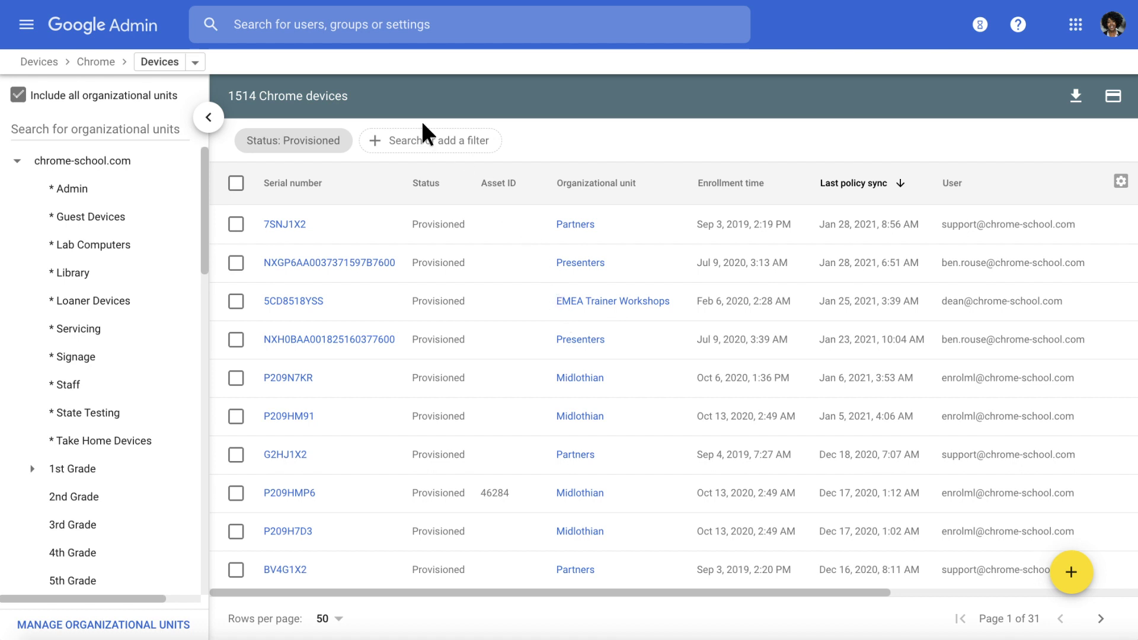
pyautogui.click(194, 61)
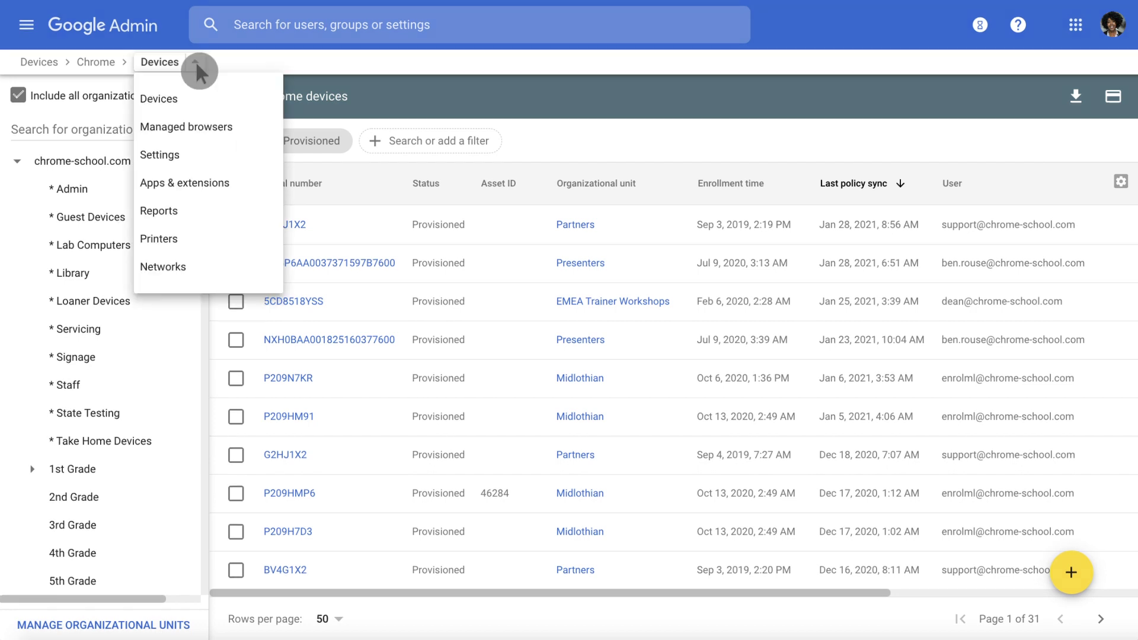
pyautogui.click(198, 188)
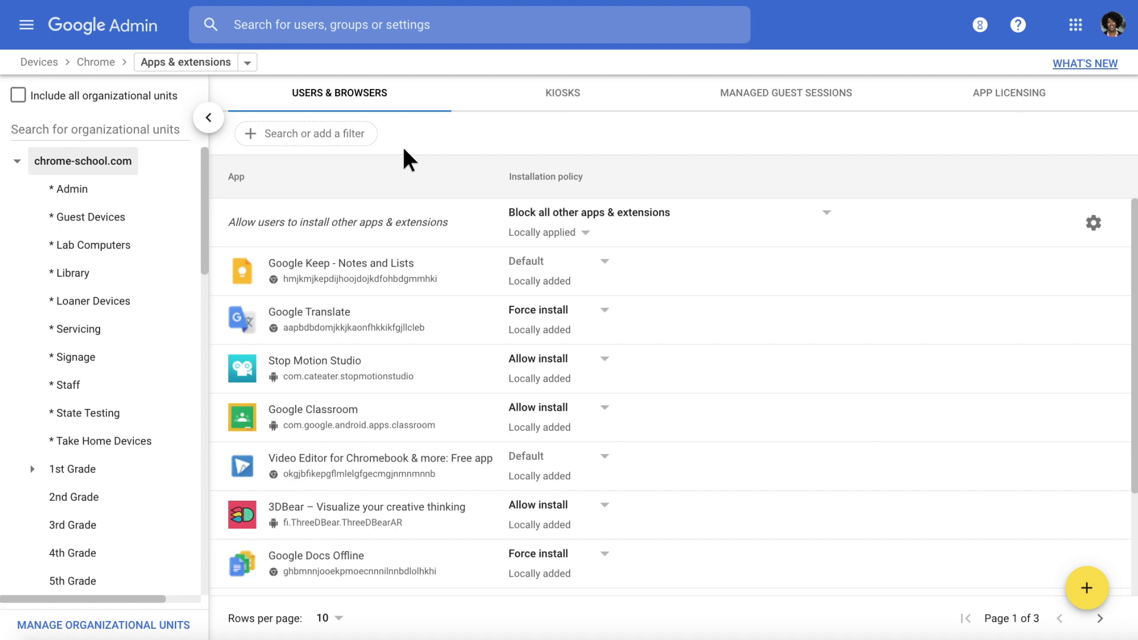
# - Under Kiosks for State Testing, search the Chrome Web Store for 'Testnav' and select TestNav
pyautogui.click(598, 107)
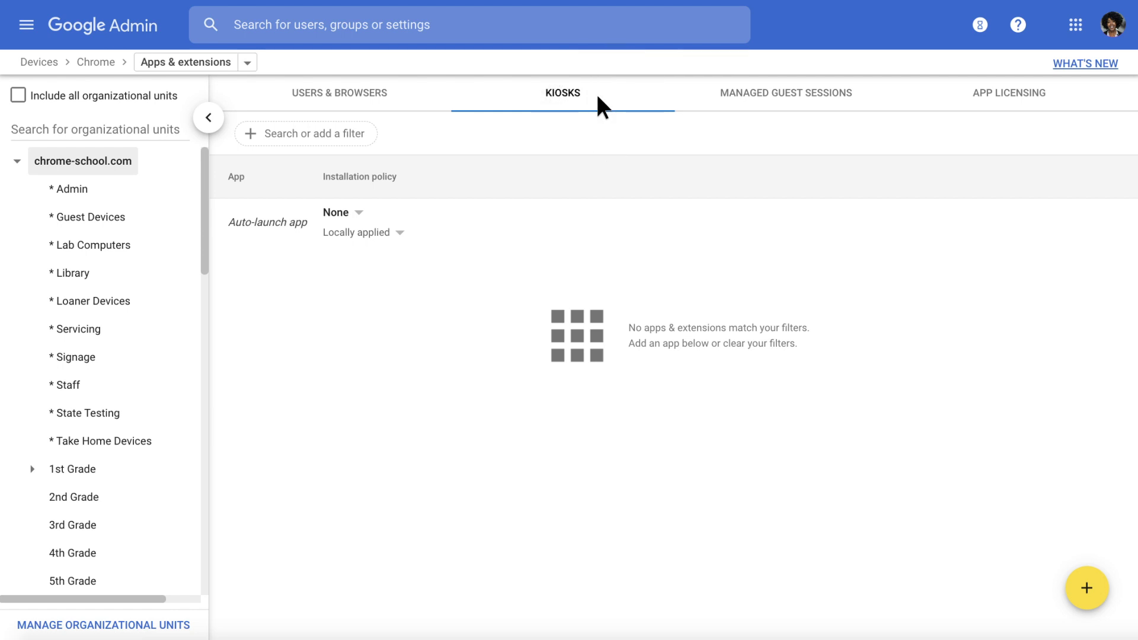
pyautogui.click(1088, 589)
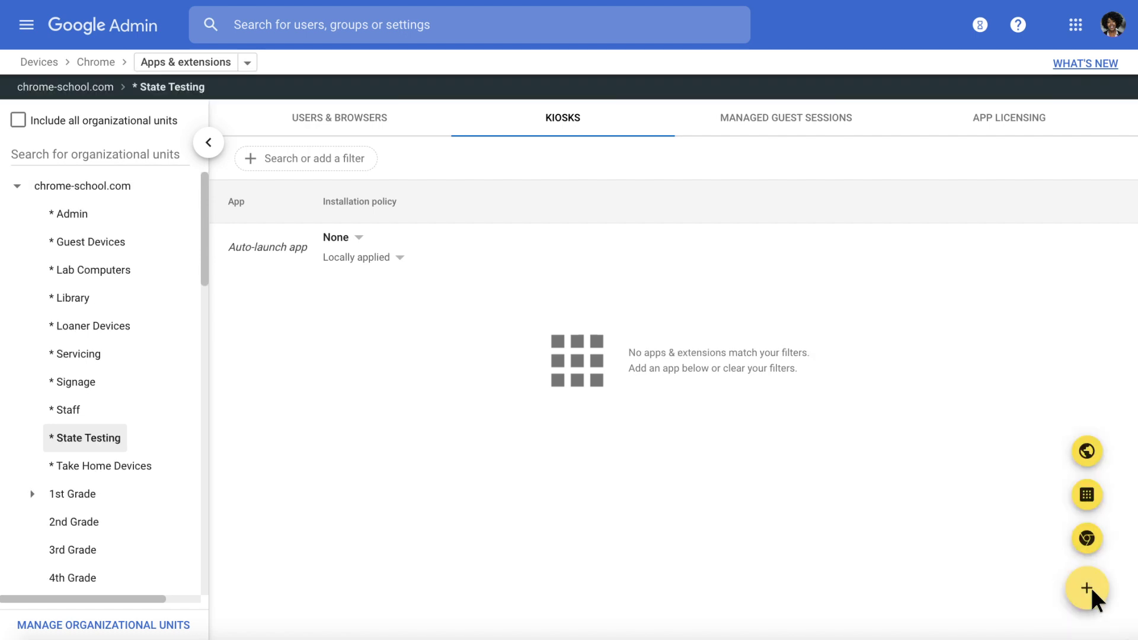
pyautogui.click(1090, 535)
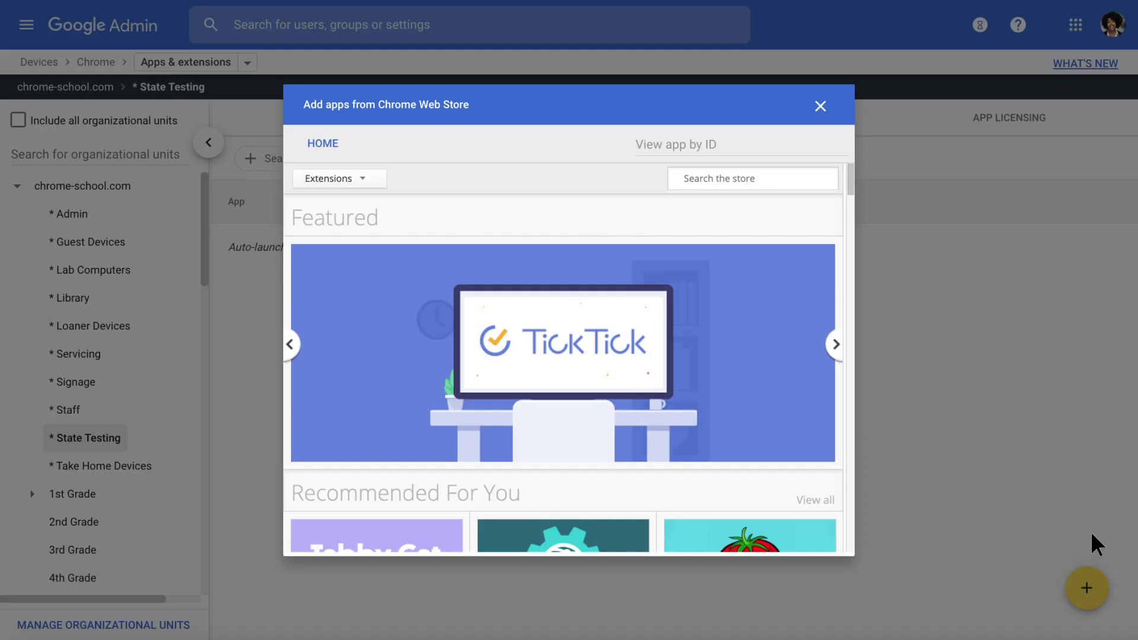
pyautogui.click(776, 181)
pyautogui.write('Testnav')
pyautogui.press('Return')
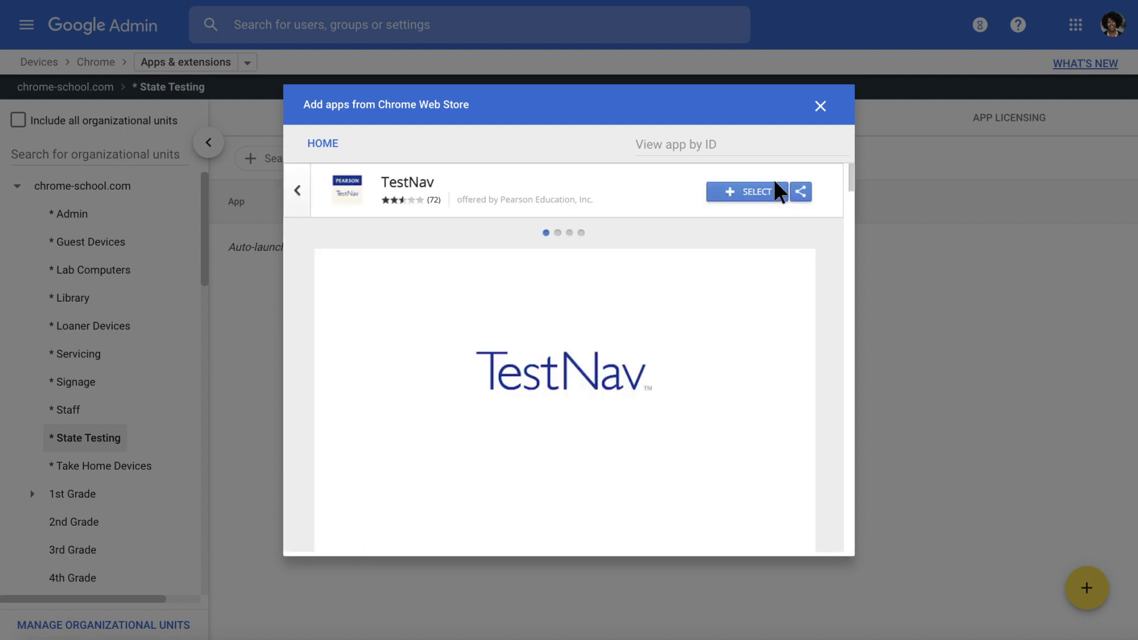
pyautogui.click(735, 193)
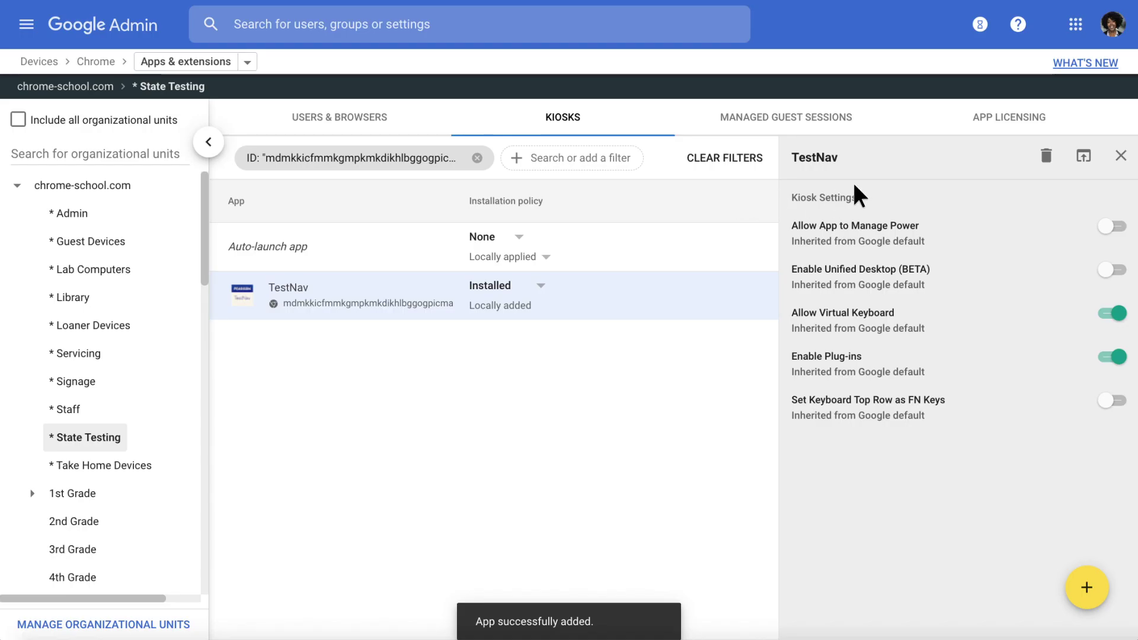
# - Enable Allow App to Manage Power, choose TestNav as the auto-launch app, and save
pyautogui.click(1106, 228)
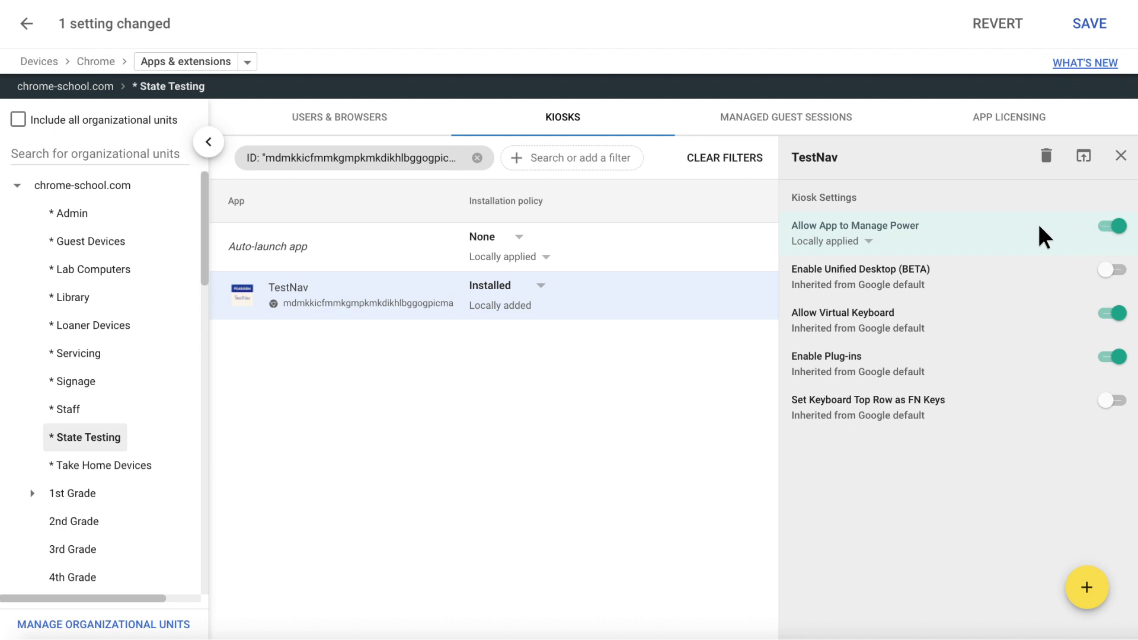
pyautogui.click(520, 242)
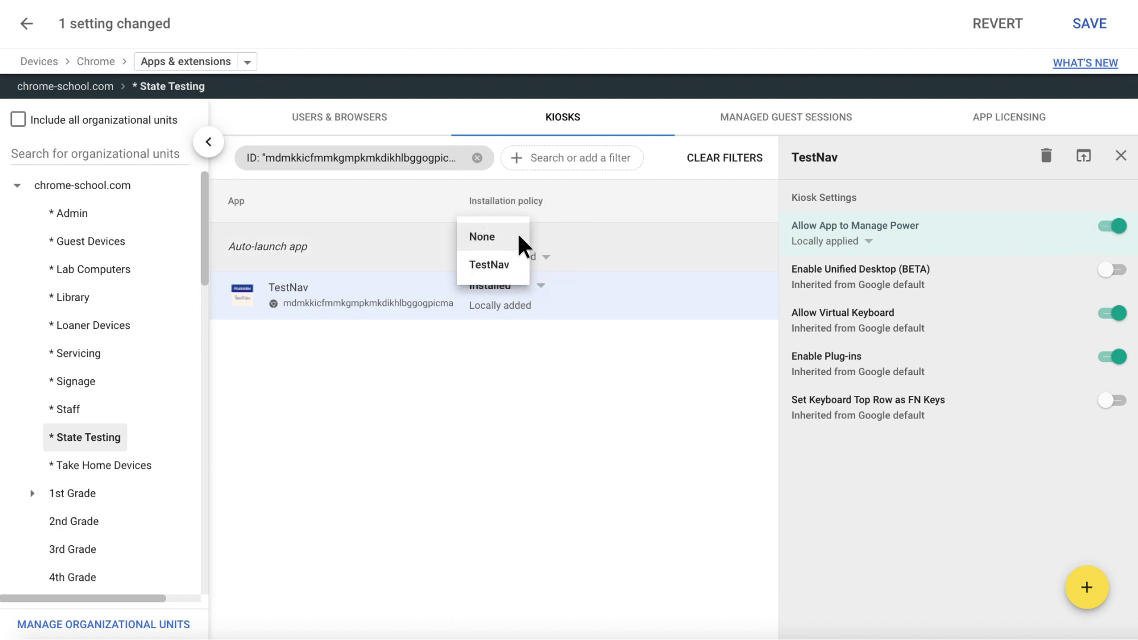
pyautogui.click(522, 269)
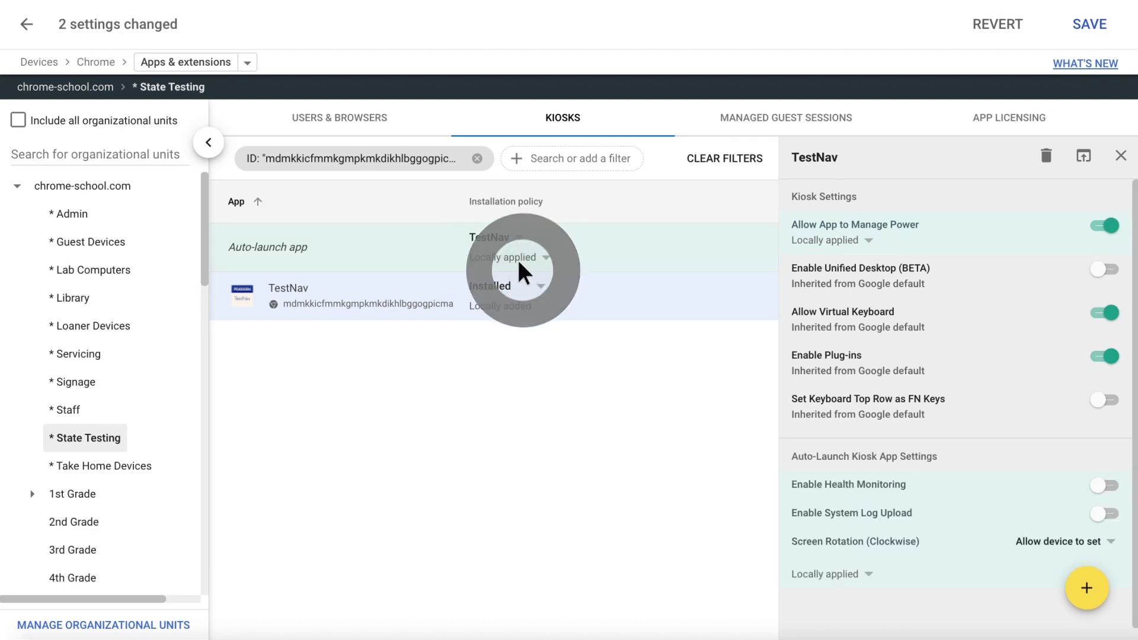
pyautogui.click(1094, 20)
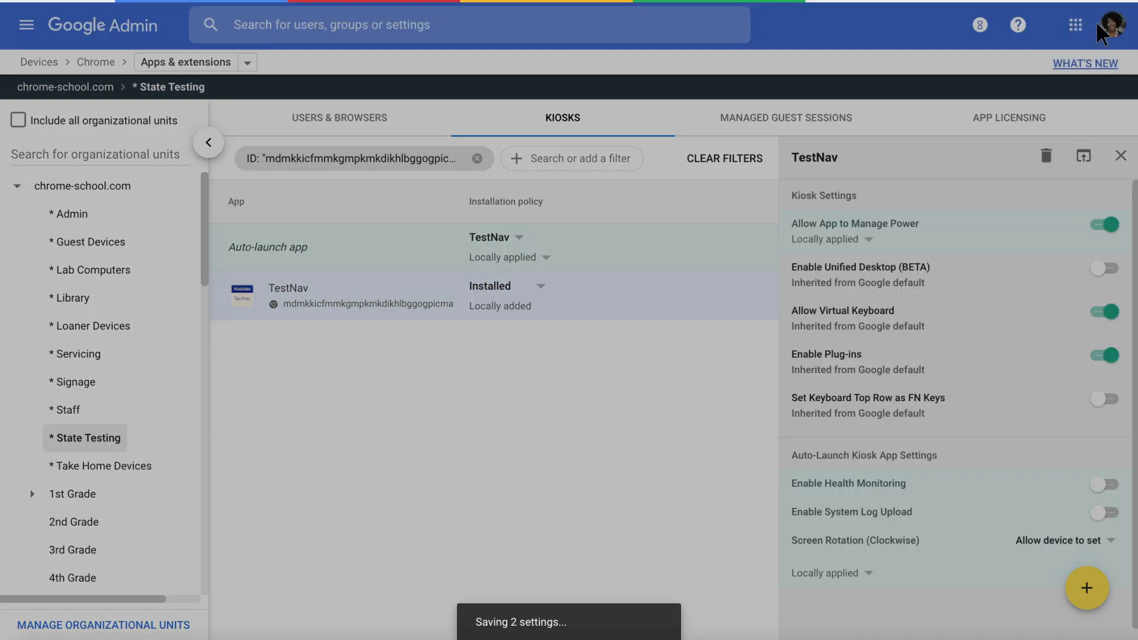